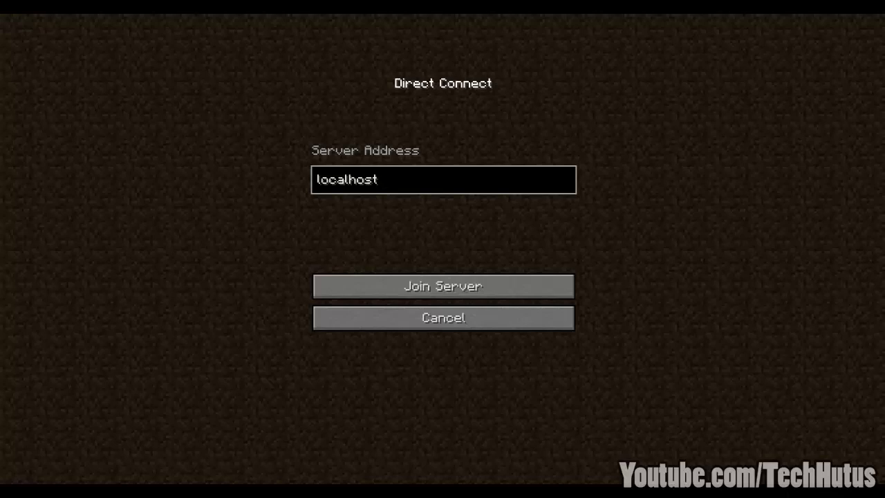
# Step: Join the localhost server and walk forward across the jungle leaves, past the plank pillar and lake
pyautogui.click(456, 286)
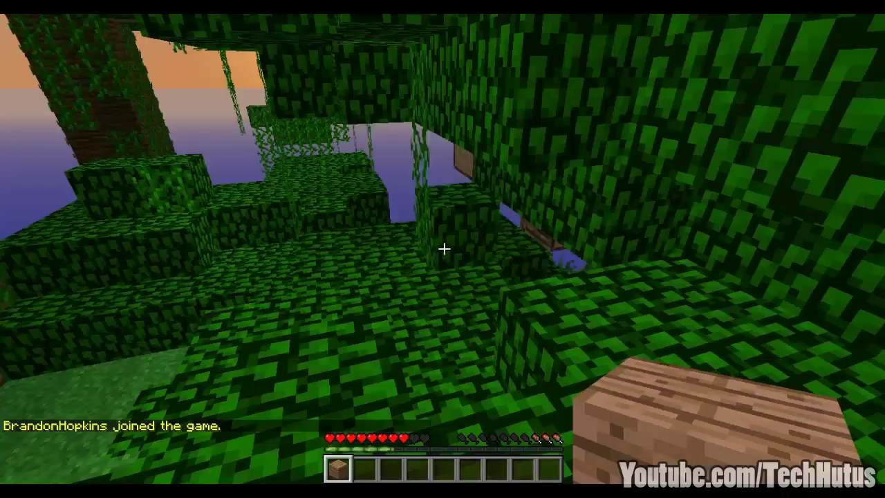
pyautogui.press('w')
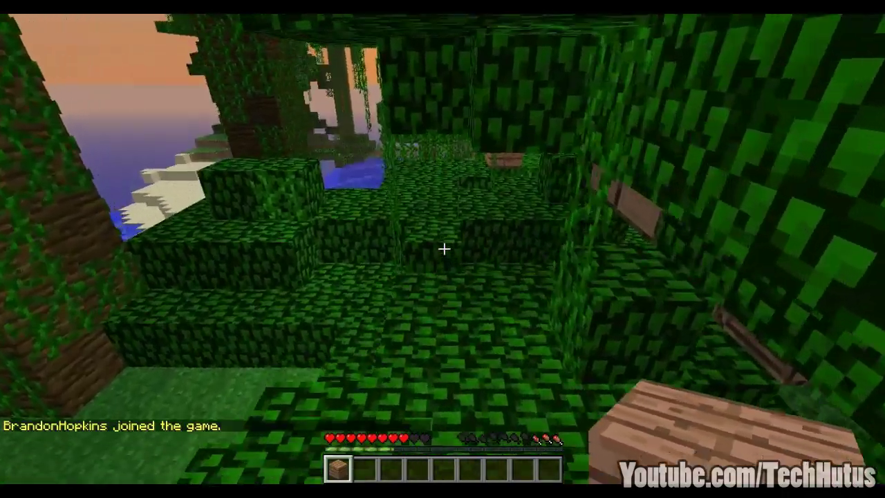
pyautogui.press('w')
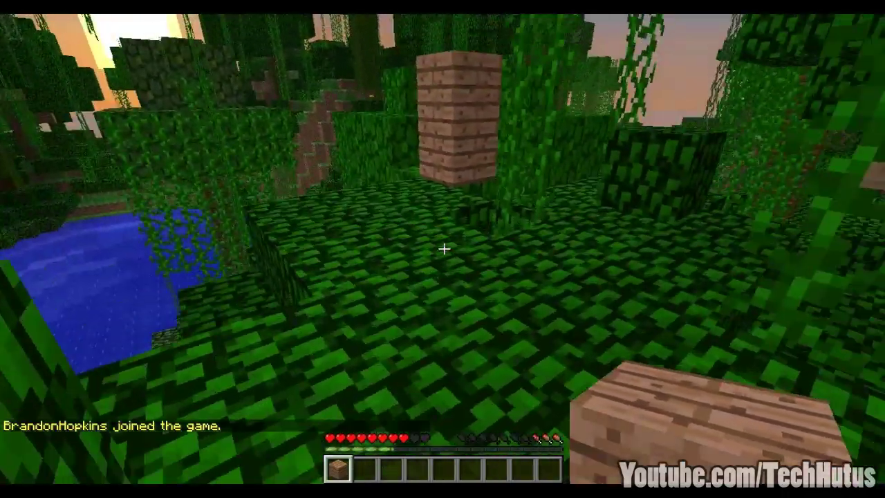
pyautogui.press('w')
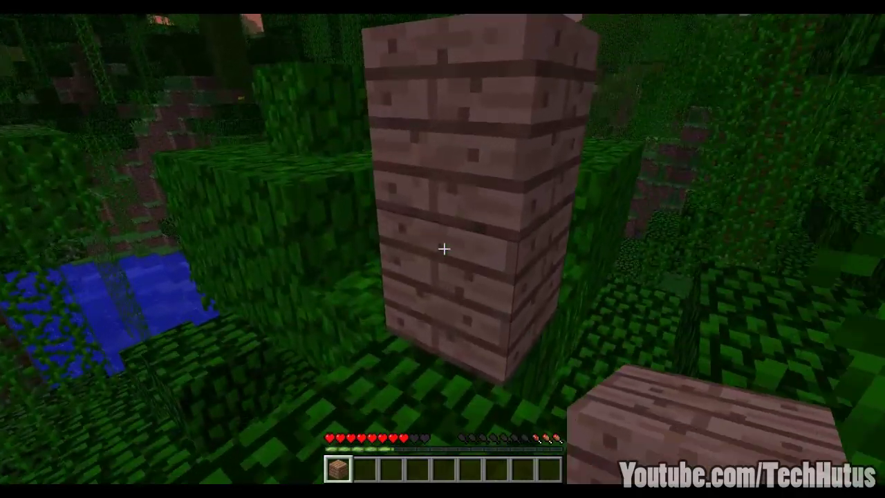
pyautogui.press('w')
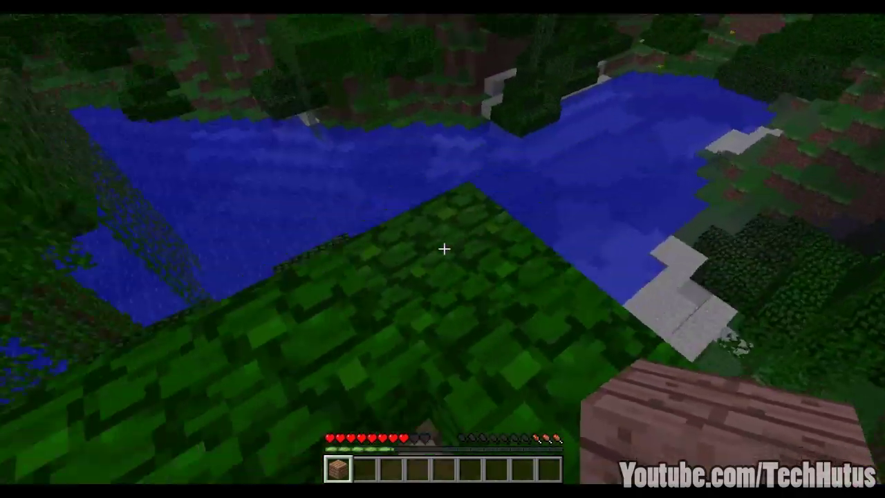
pyautogui.press('w')
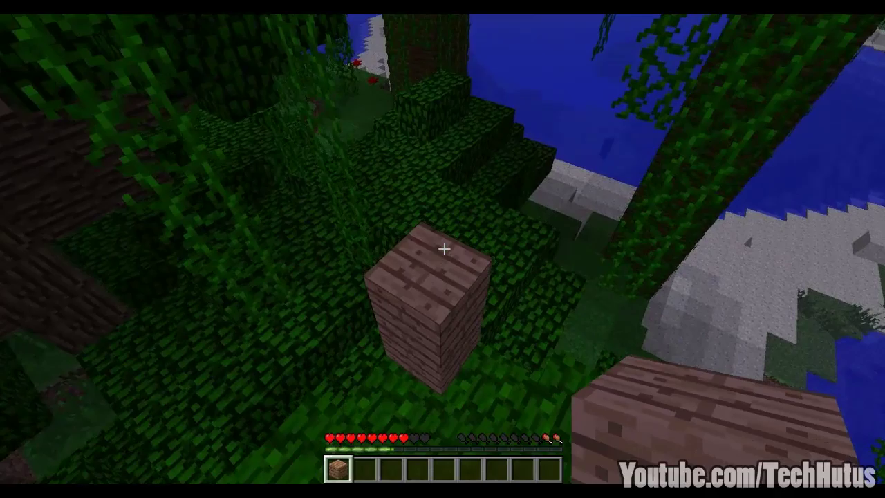
pyautogui.press('w')
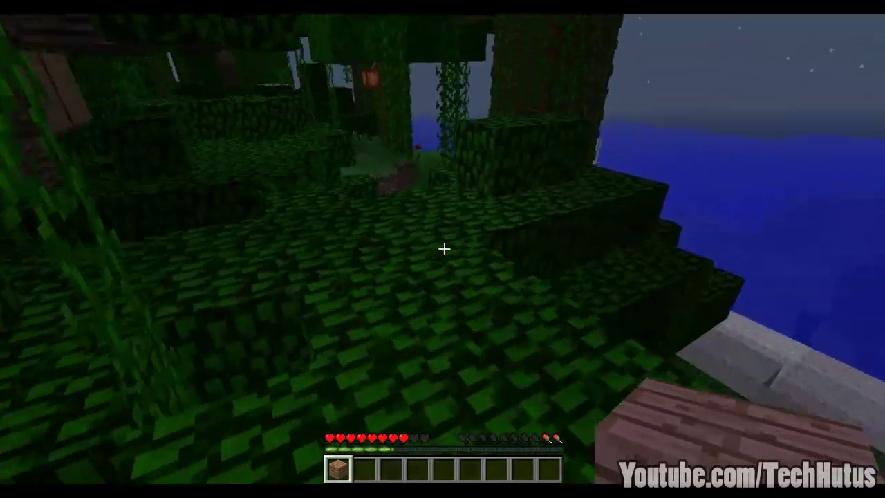
pyautogui.press('w')
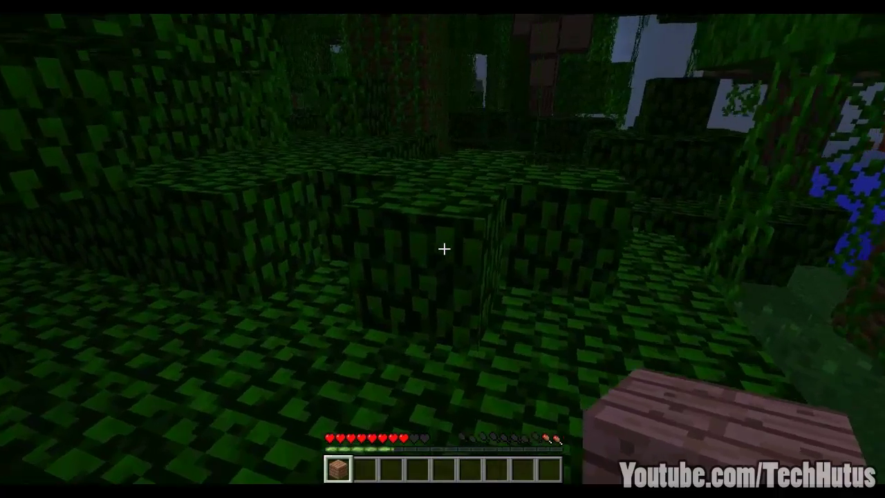
pyautogui.press('w')
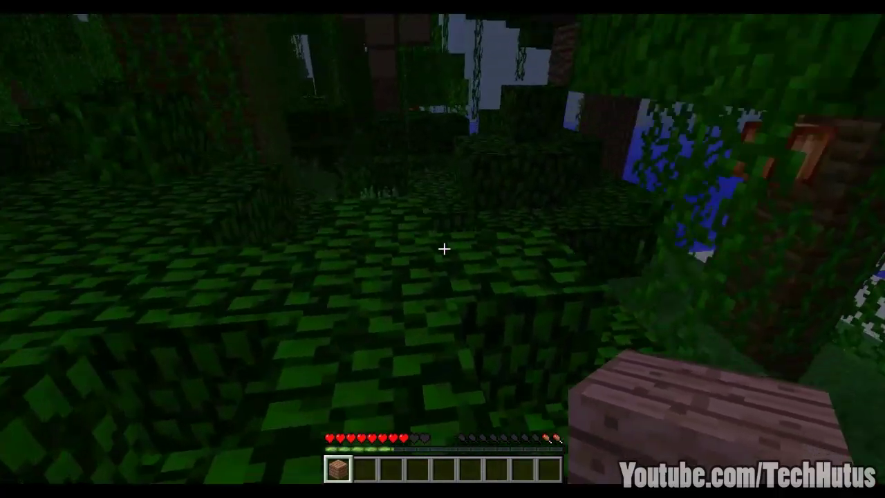
pyautogui.press('w')
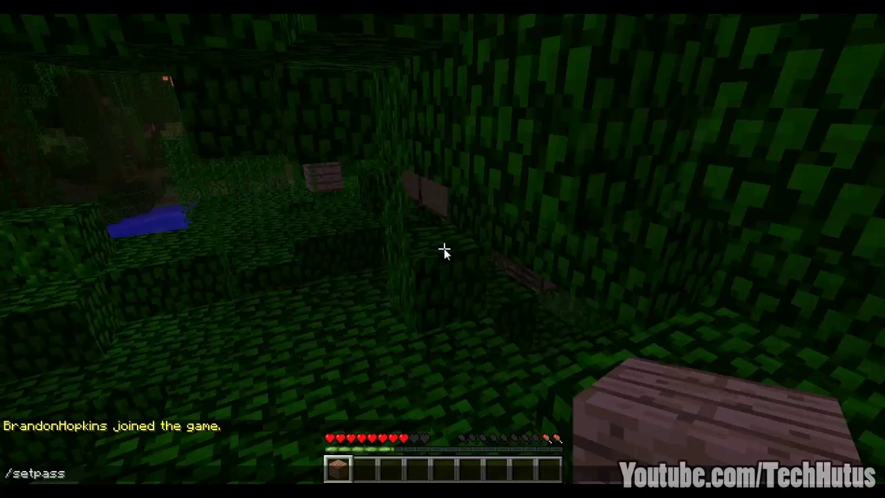
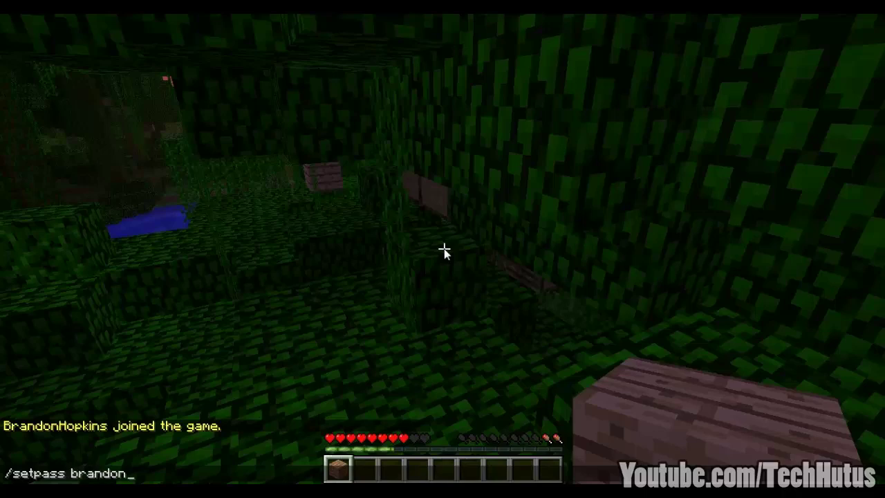
# Step: Finish the /setpass command with the chosen password and send it
pyautogui.press('Return')
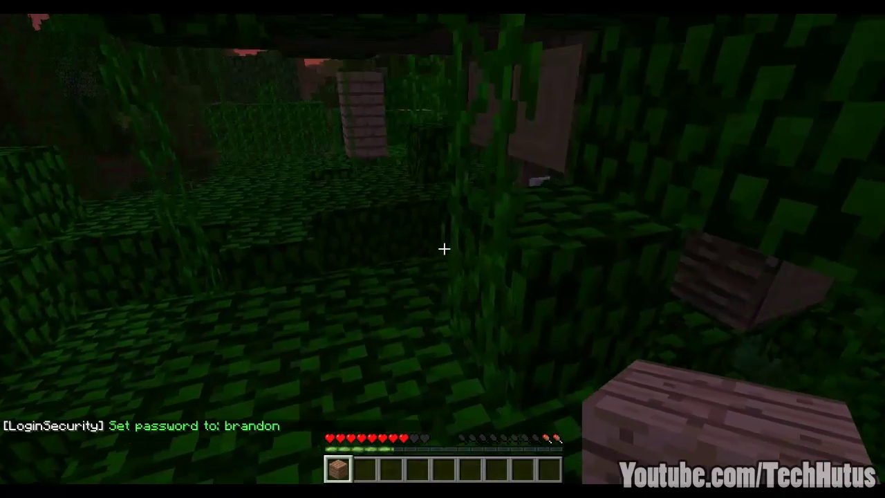
# Step: Disconnect, rejoin localhost through Direct Connect, and log in with /login and the password
pyautogui.press('Escape')
pyautogui.click(438, 282)
pyautogui.click(442, 237)
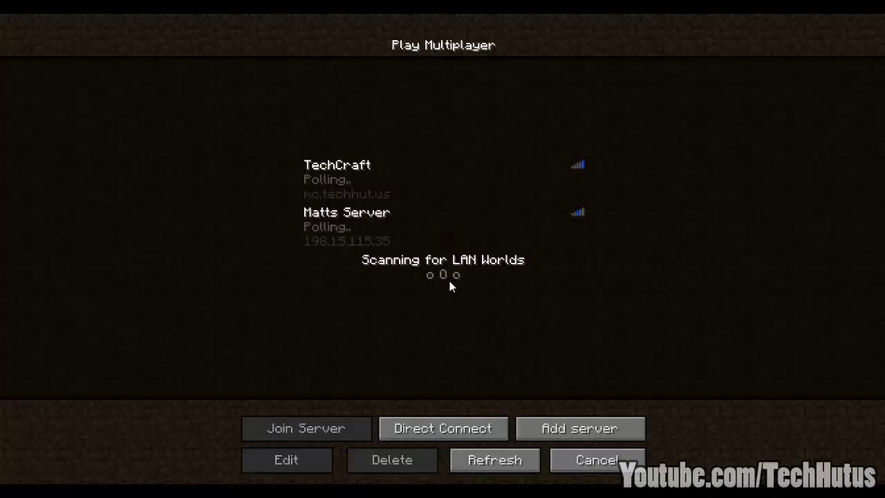
pyautogui.click(428, 423)
pyautogui.click(465, 284)
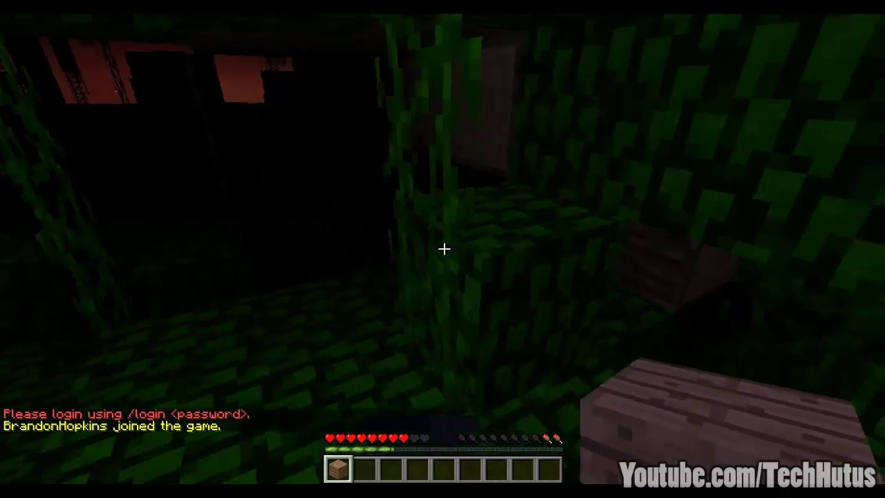
pyautogui.write('/lo')
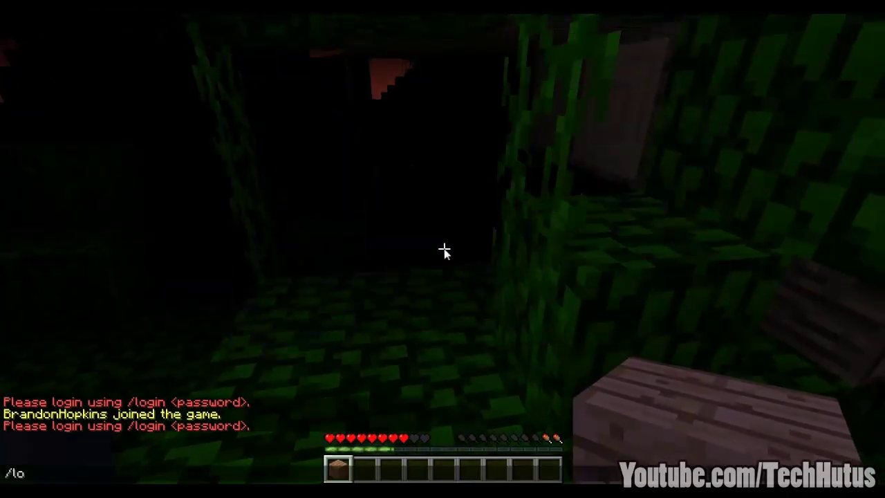
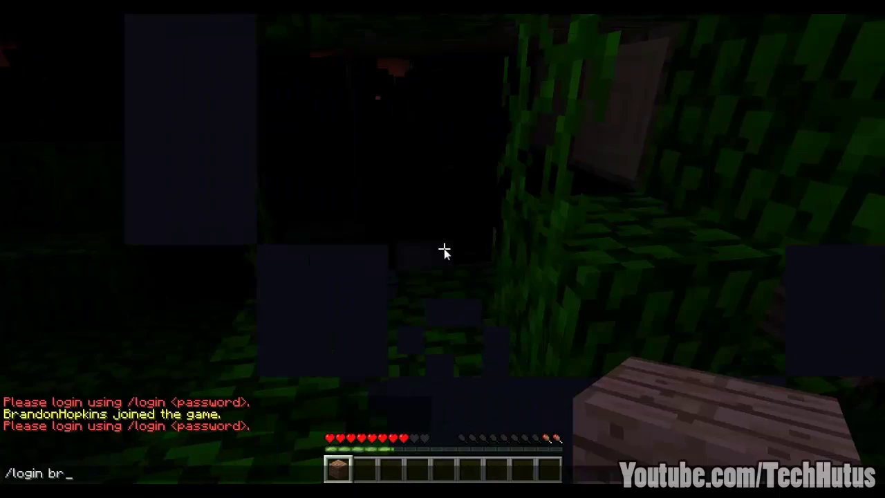
pyautogui.press('Return')
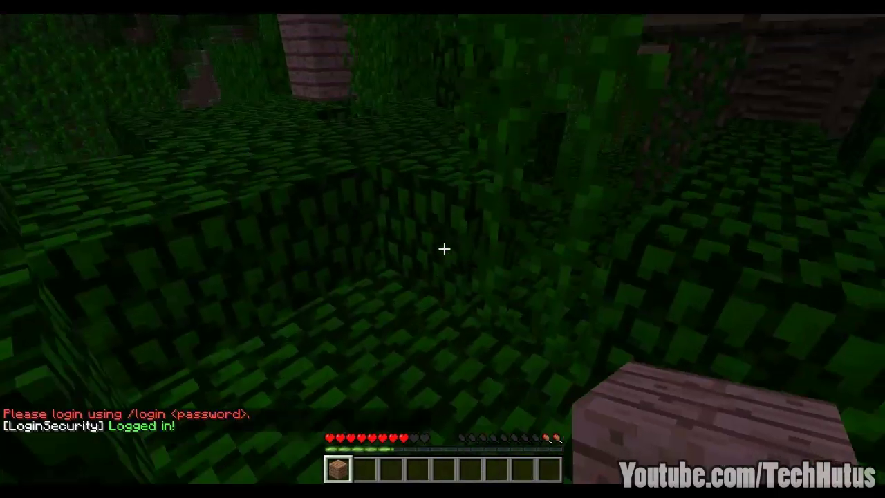
# Step: Run /rmpass with no password, triggering the 'Not enough args' error
pyautogui.press('t')
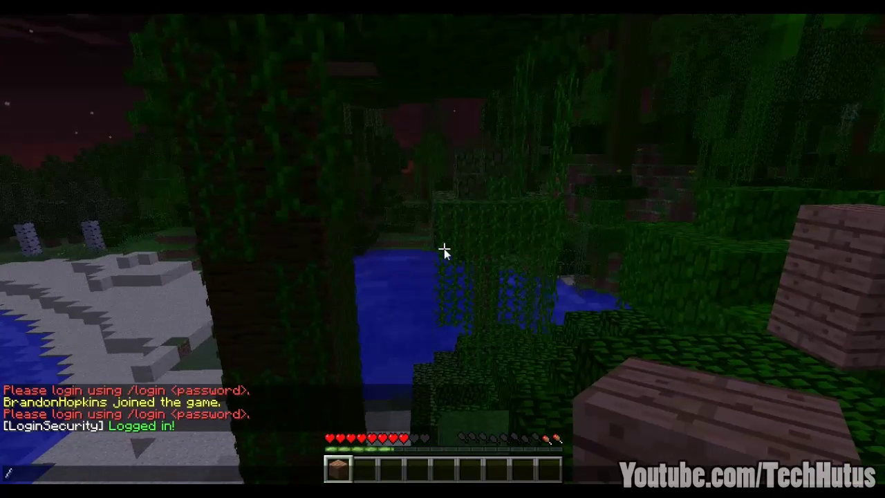
pyautogui.write('/rmpass')
pyautogui.press('Return')
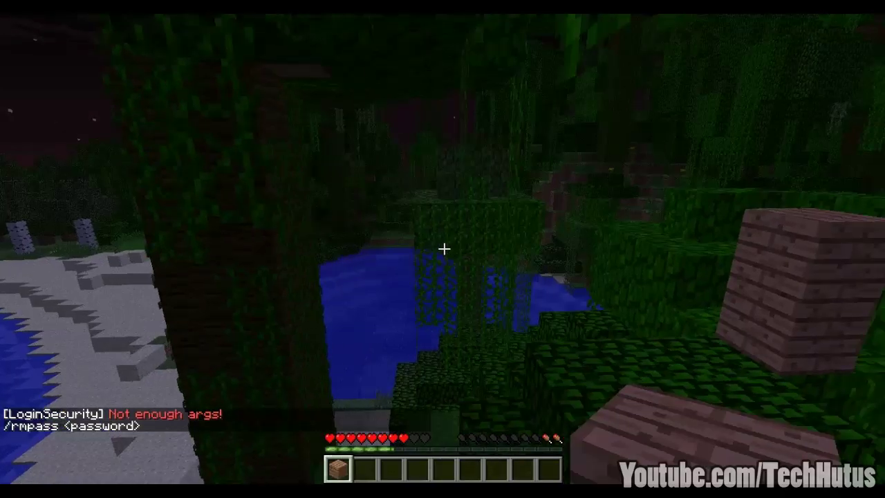
# Step: Run /rmpass with the current password to remove it
pyautogui.write('t')
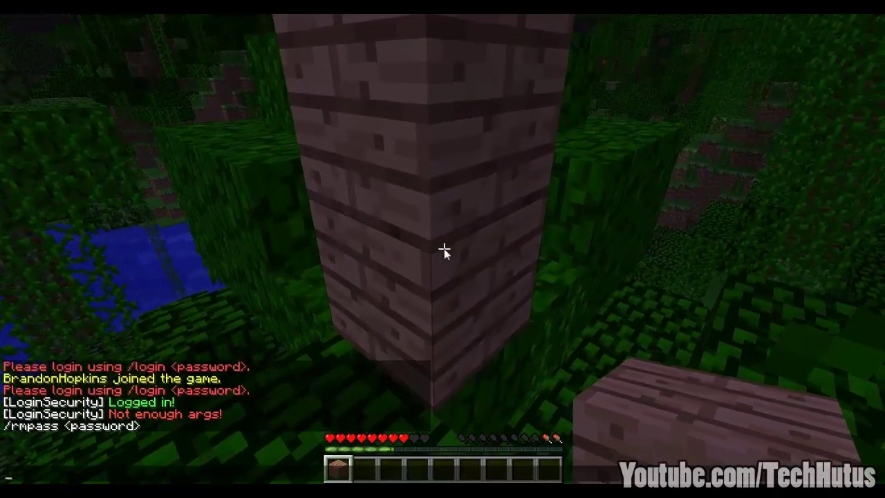
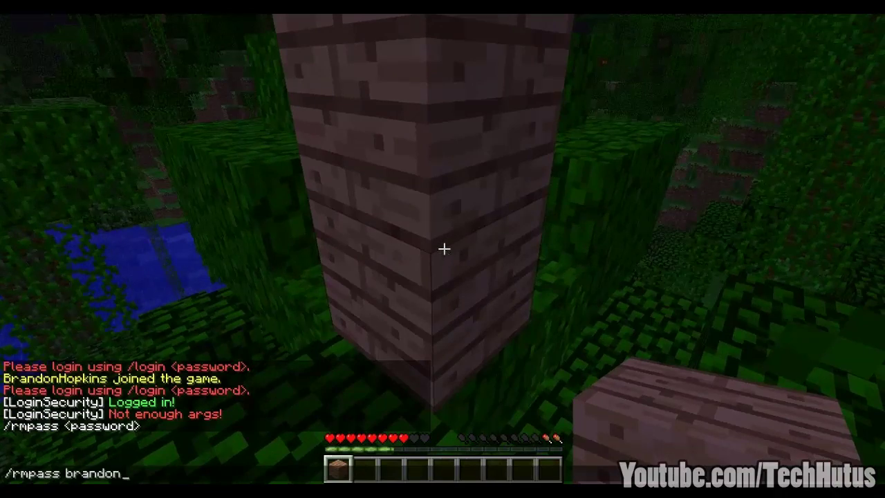
pyautogui.press('Return')
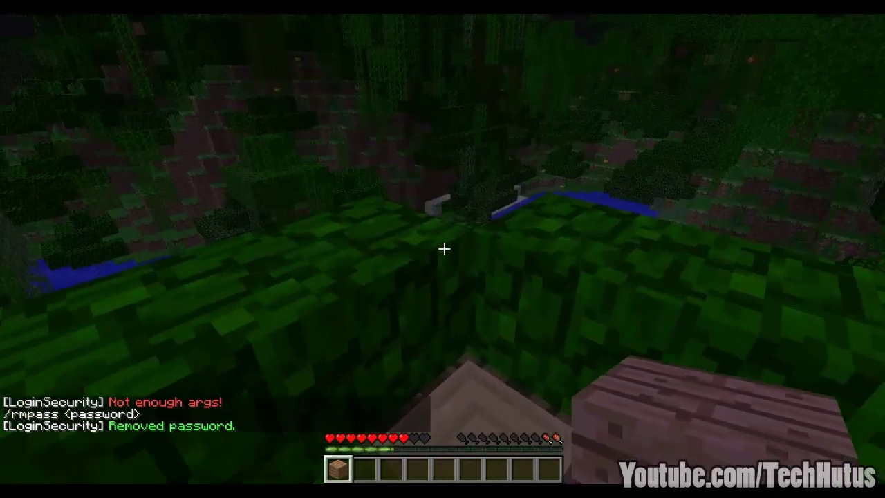
pyautogui.press('/')
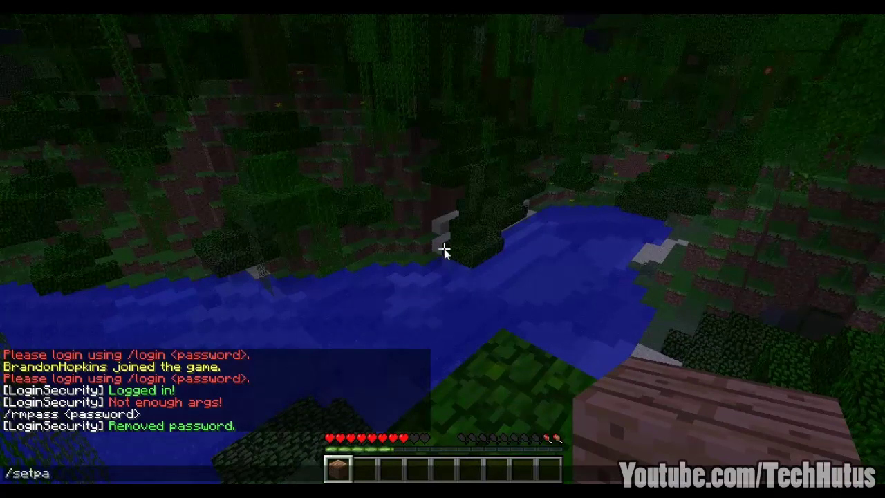
# Step: Set the password again with /setpass, then switch to a new password with /changepass
pyautogui.press('Return')
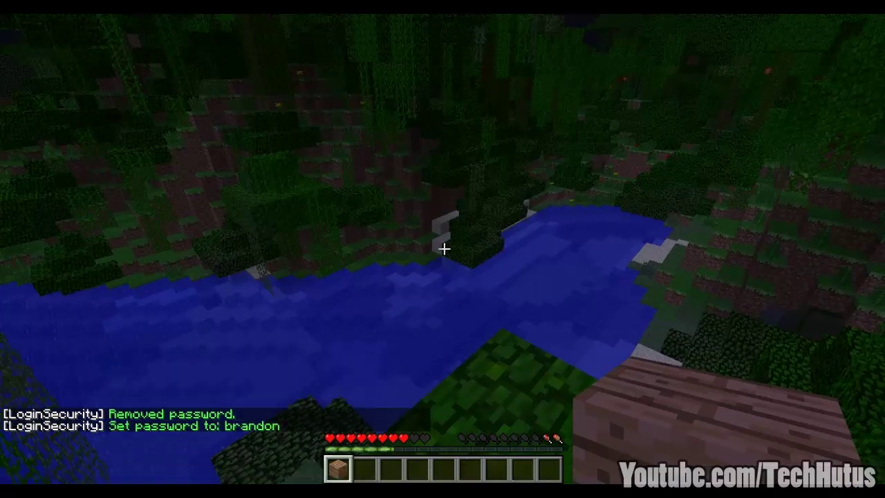
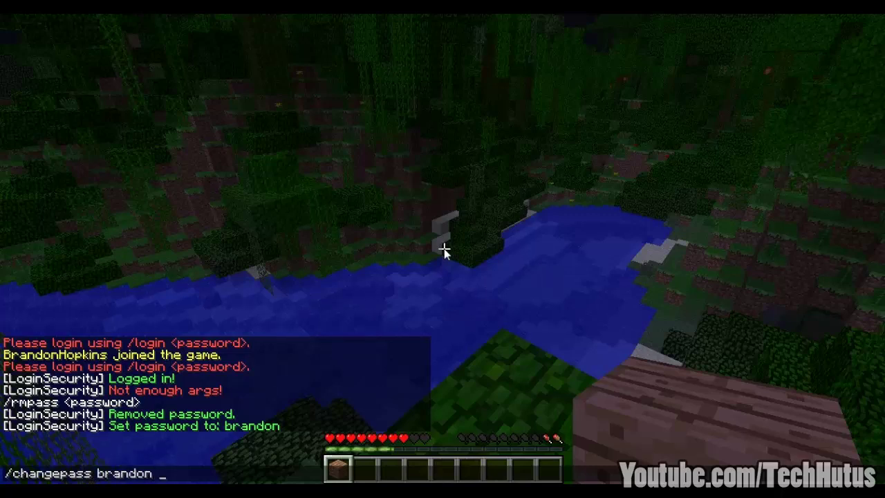
pyautogui.press('Return')
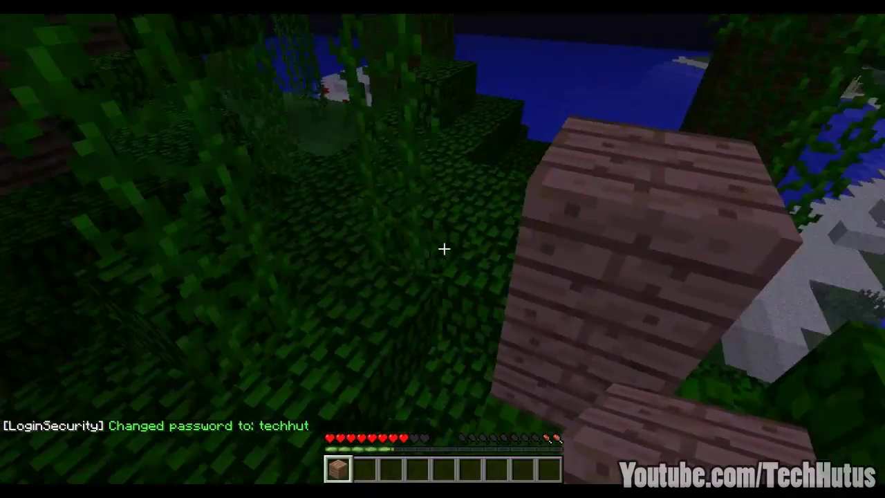
# Step: Disconnect and rejoin the localhost server via Direct Connect
pyautogui.press('Escape')
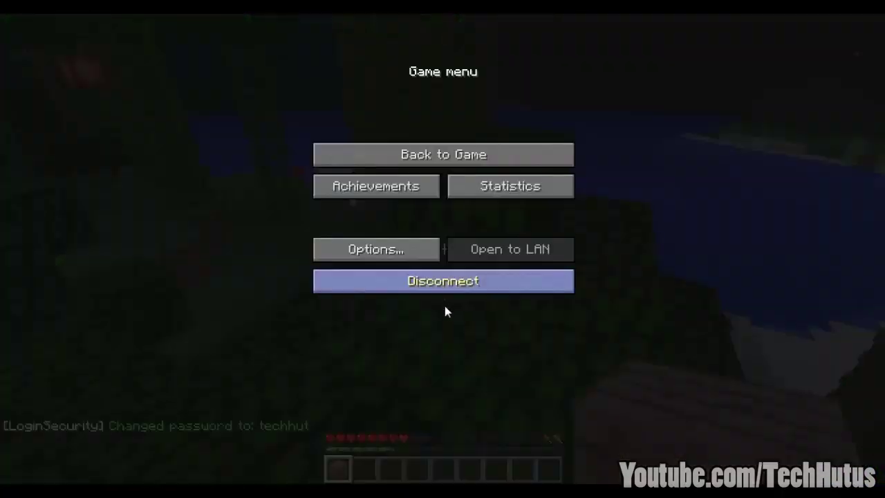
pyautogui.click(452, 288)
pyautogui.click(424, 239)
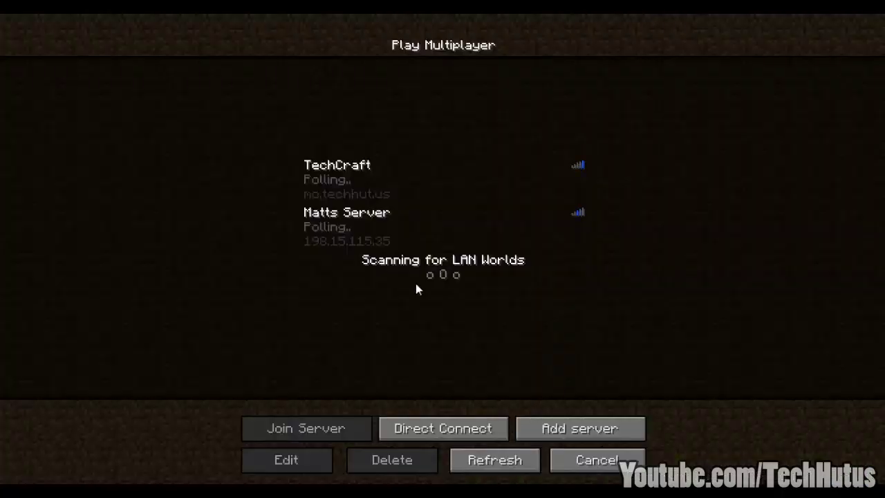
pyautogui.click(417, 431)
pyautogui.click(422, 290)
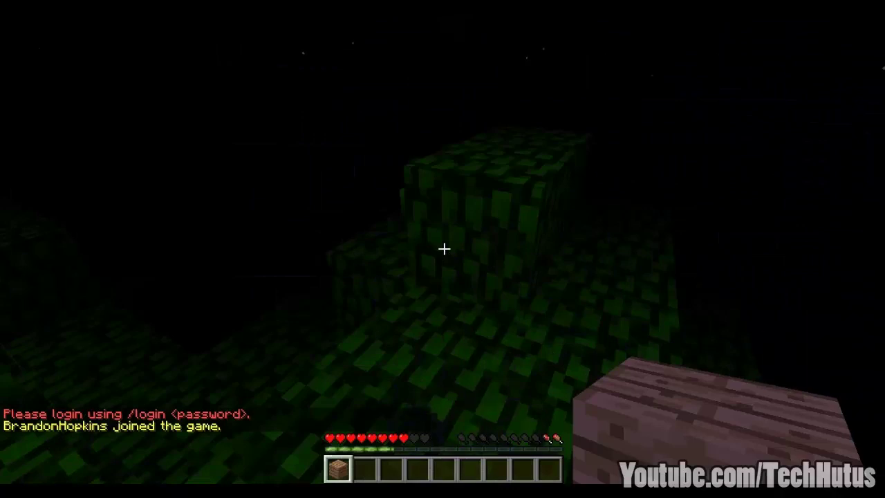
# Step: Log in with /login and the new password, fixing a chat typo first
pyautogui.write('tgb')
pyautogui.press('BackSpace')
pyautogui.press('BackSpace')
pyautogui.write('/l')
pyautogui.write('ogin')
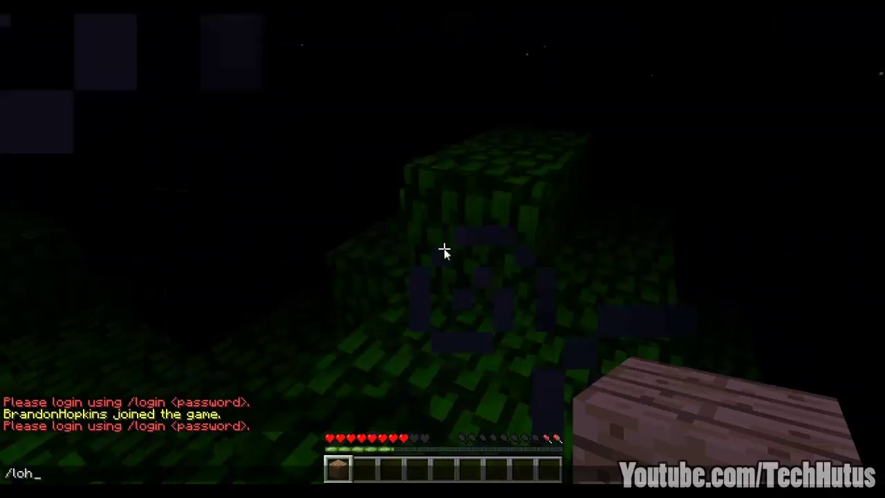
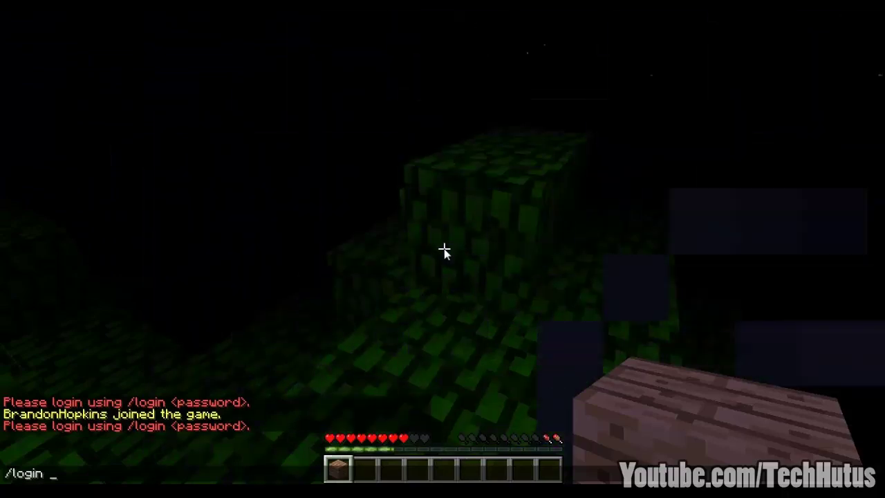
pyautogui.press('Return')
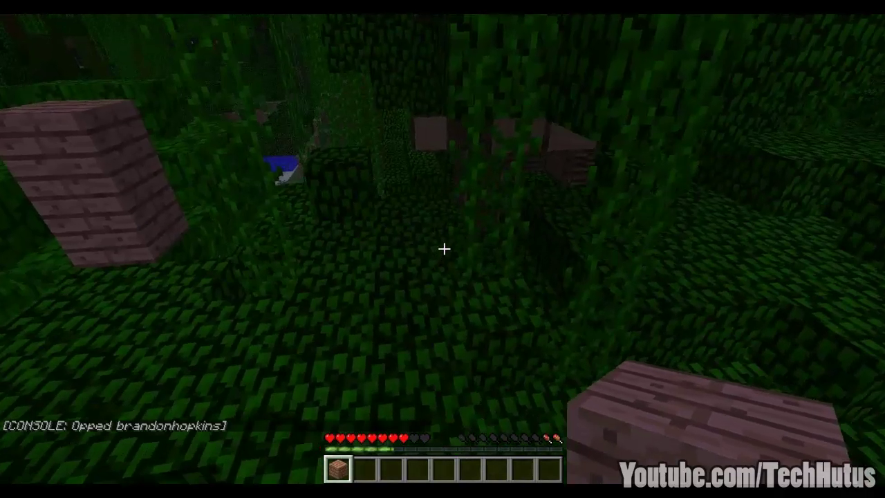
# Step: Run /lac to list the changePass and reload admin commands, then fly above the jungle
pyautogui.press('t')
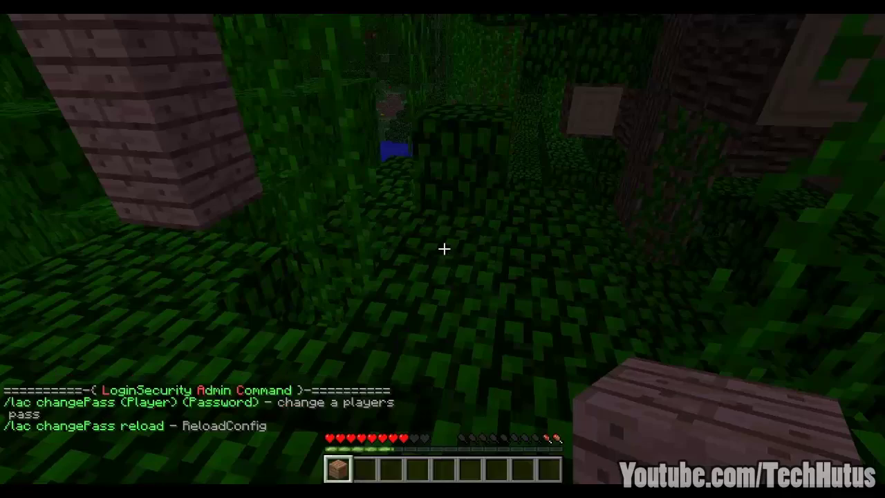
pyautogui.press('w')
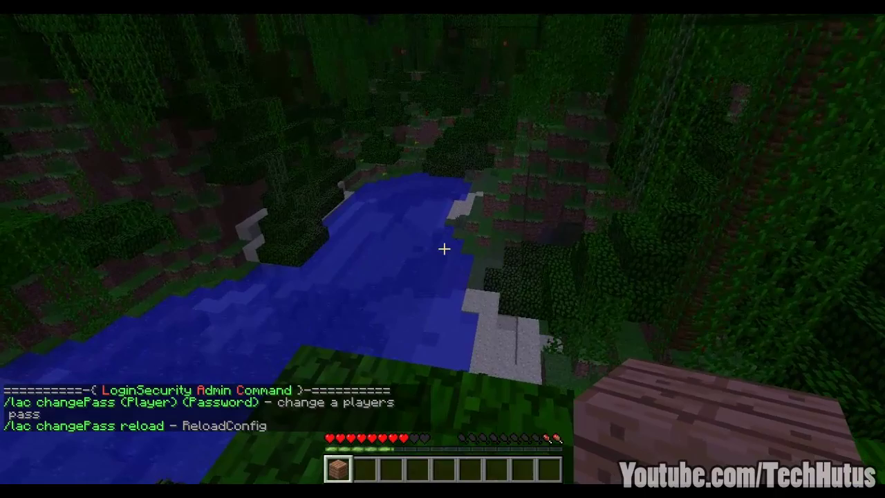
pyautogui.press('space')
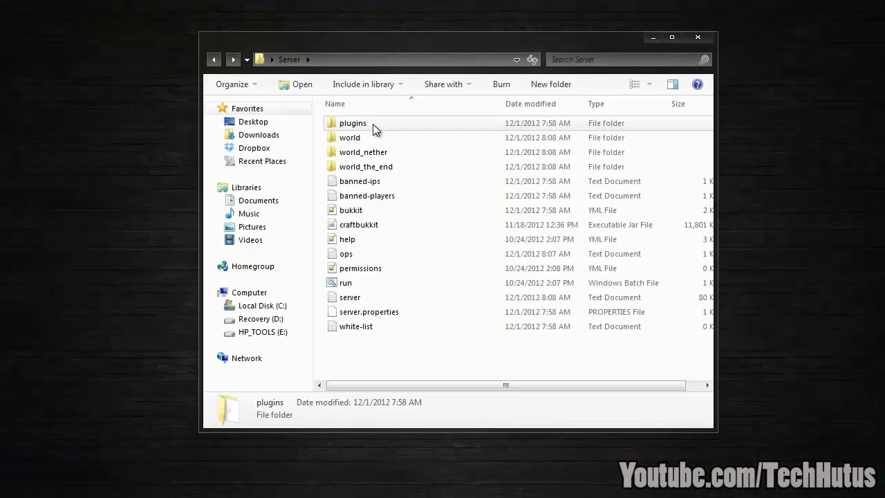
# Step: Go into plugins > LoginSecurity and open config.yml in Notepad++
pyautogui.doubleClick(374, 125)
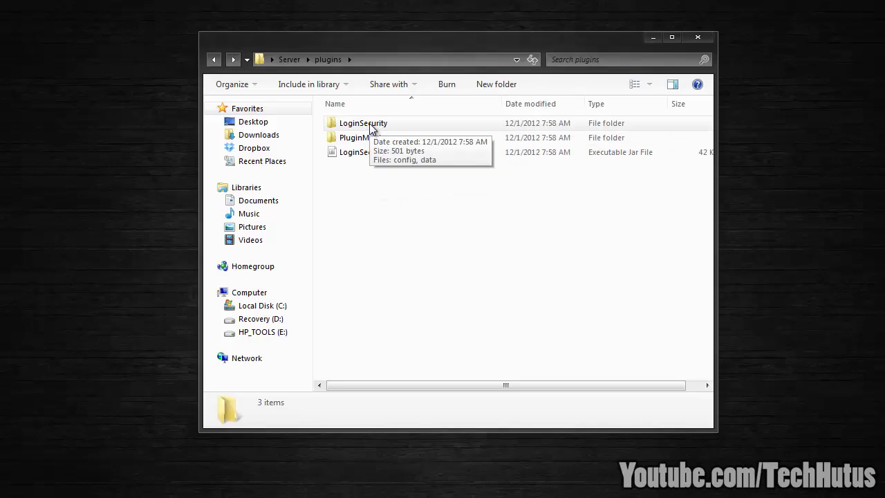
pyautogui.doubleClick(371, 126)
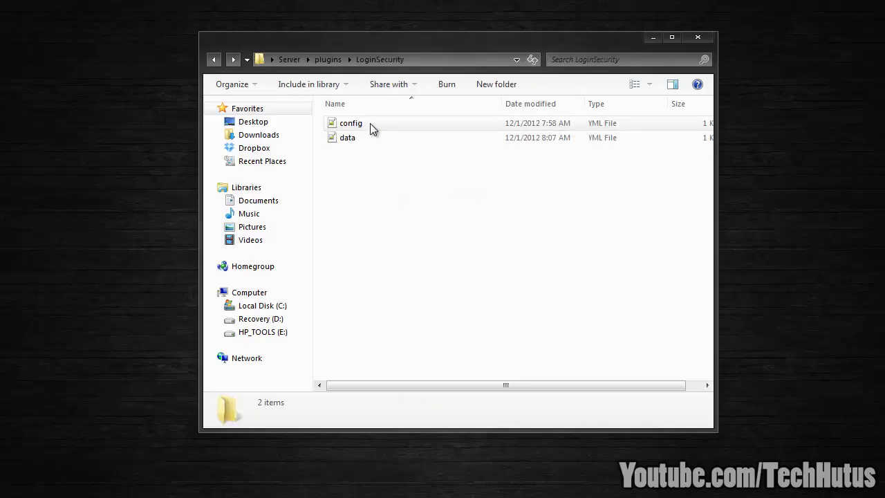
pyautogui.click(370, 123)
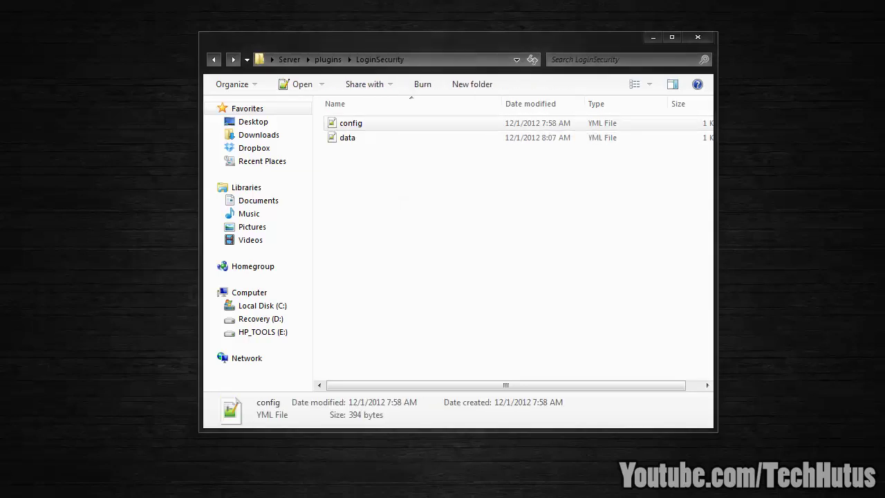
pyautogui.press('Return')
# Step: Maximise Notepad++ and highlight password-required, the blocked-chars list and the MySQL settings in config.yml
pyautogui.moveTo(408, 159); pyautogui.dragTo(362, 25)
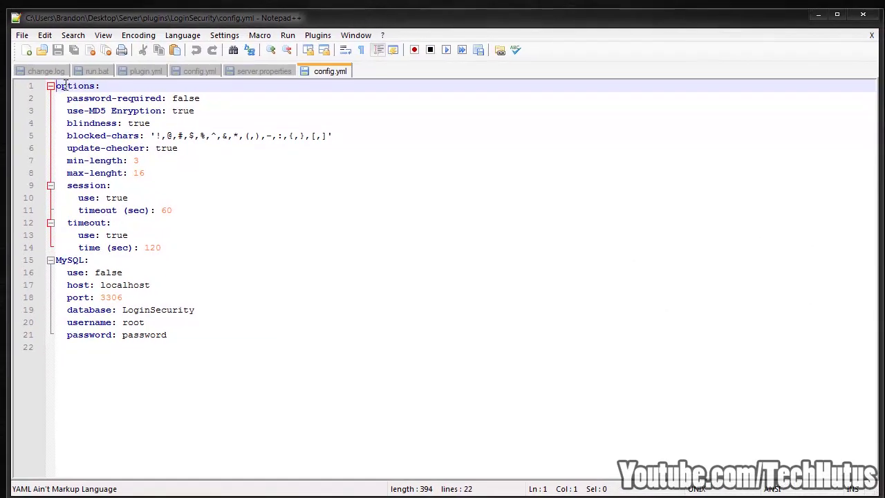
pyautogui.moveTo(174, 100); pyautogui.dragTo(209, 98)
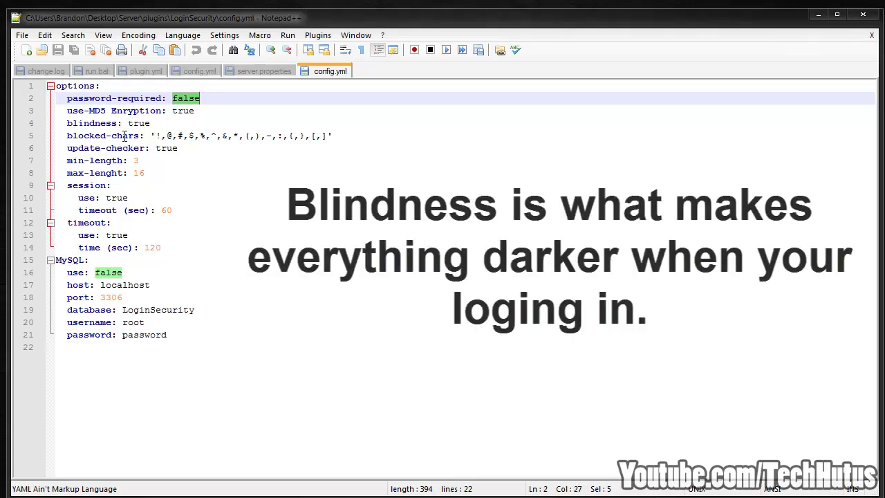
pyautogui.moveTo(152, 135); pyautogui.dragTo(349, 132)
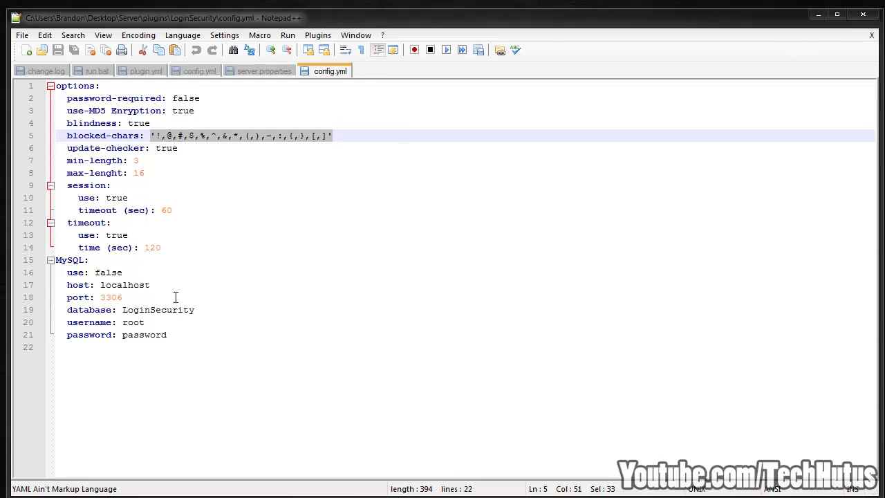
pyautogui.moveTo(182, 337); pyautogui.dragTo(56, 273)
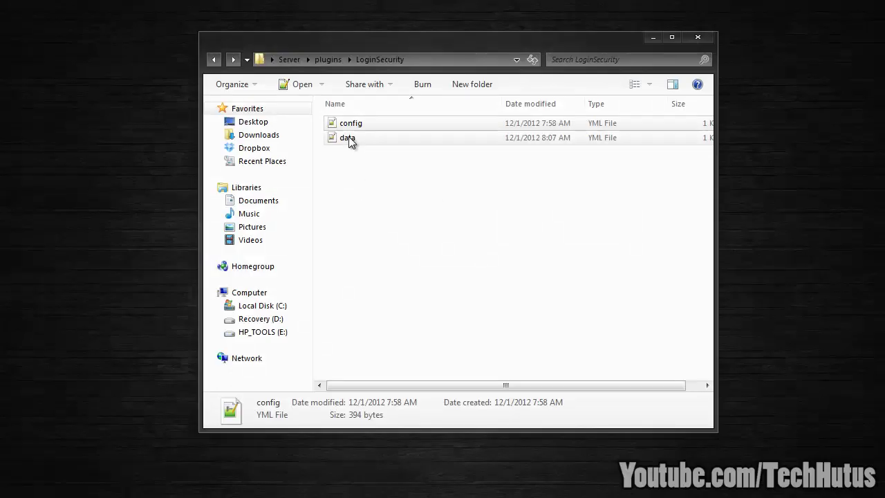
# Step: Open data.yml, highlight the player's use entry and password hash line, then close it
pyautogui.doubleClick(348, 138)
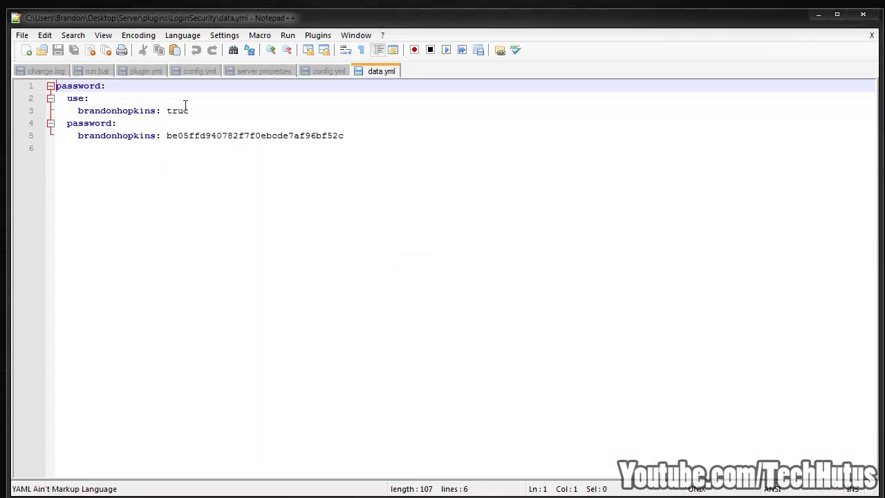
pyautogui.moveTo(189, 111); pyautogui.dragTo(72, 117)
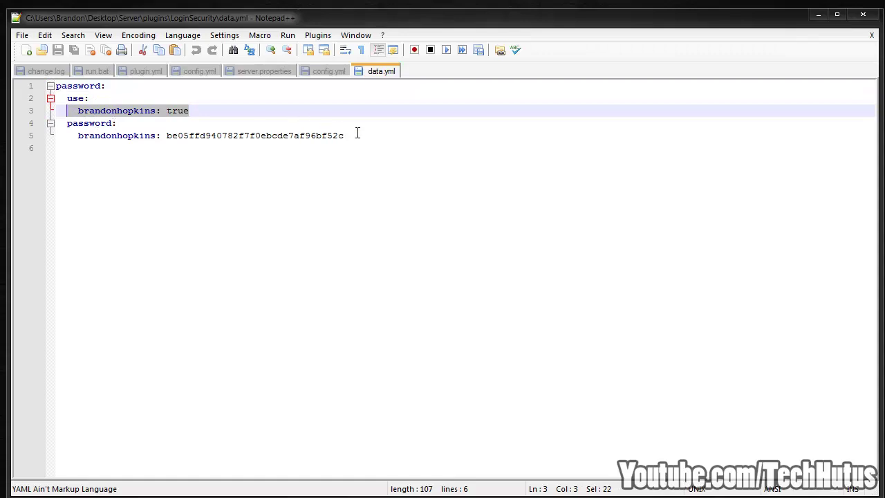
pyautogui.moveTo(353, 134); pyautogui.dragTo(54, 136)
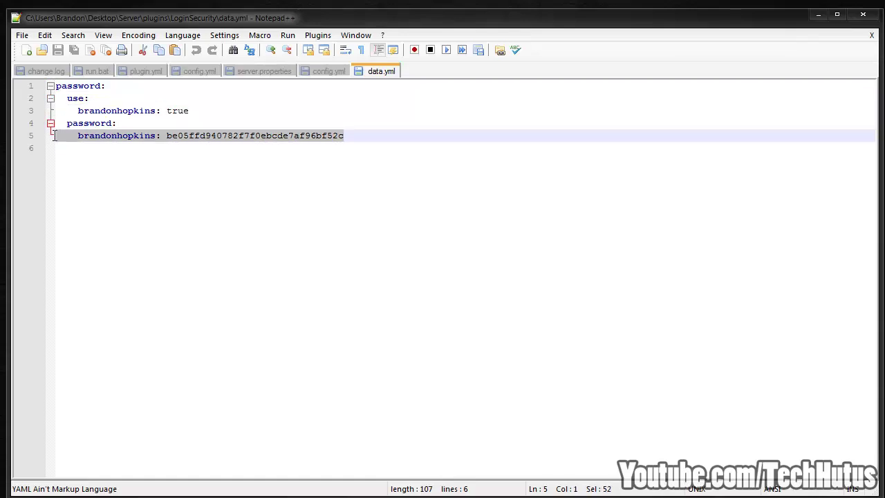
pyautogui.click(863, 14)
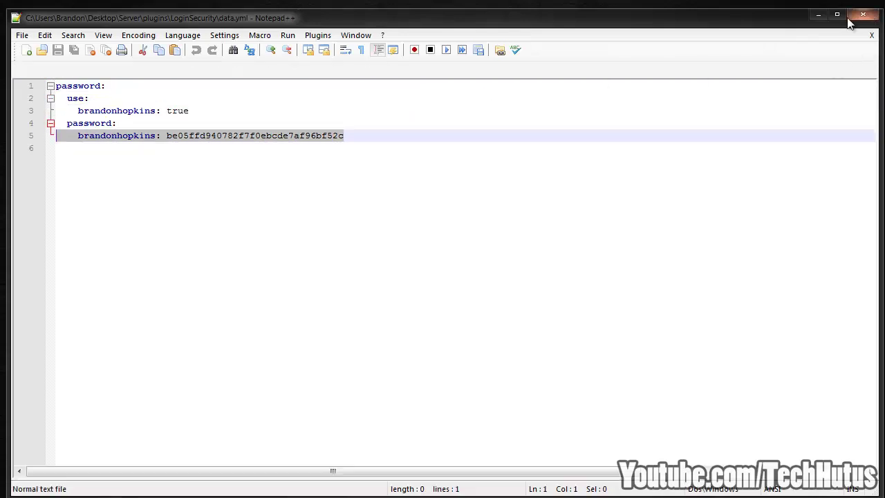
# Step: Reopen config.yml, highlight the use-MD5 encryption setting, then close it
pyautogui.doubleClick(367, 122)
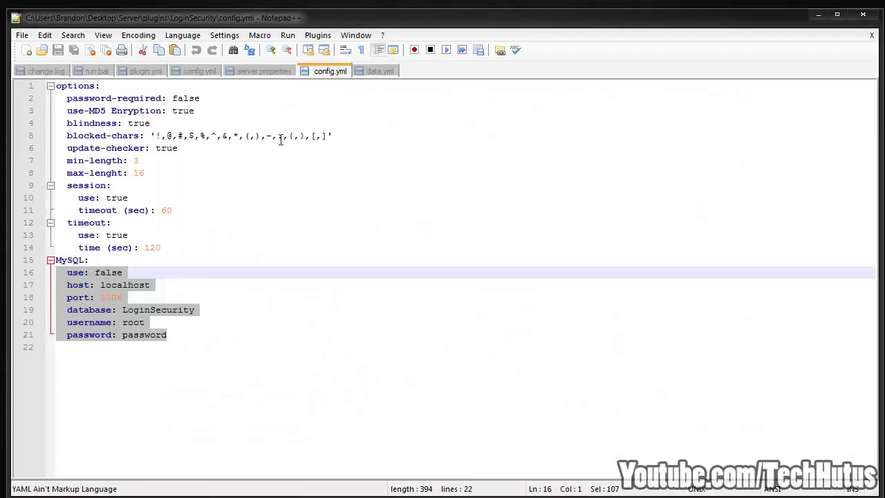
pyautogui.click(122, 161)
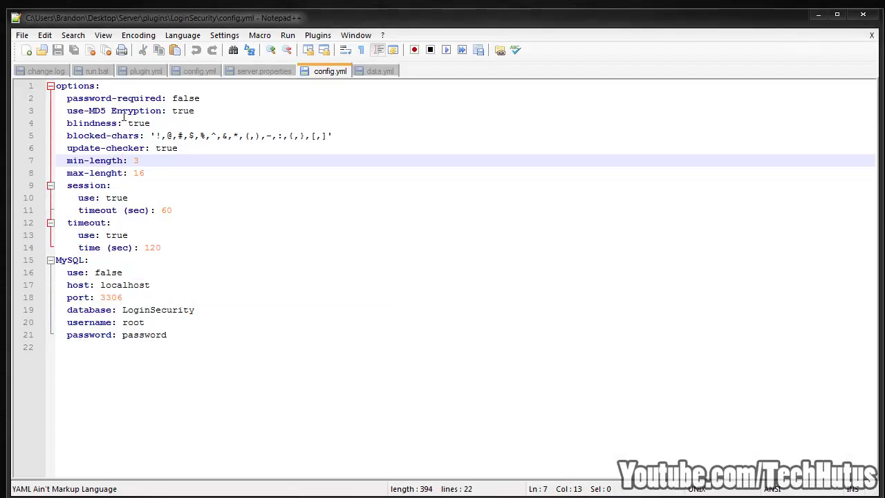
pyautogui.moveTo(223, 110); pyautogui.dragTo(57, 117)
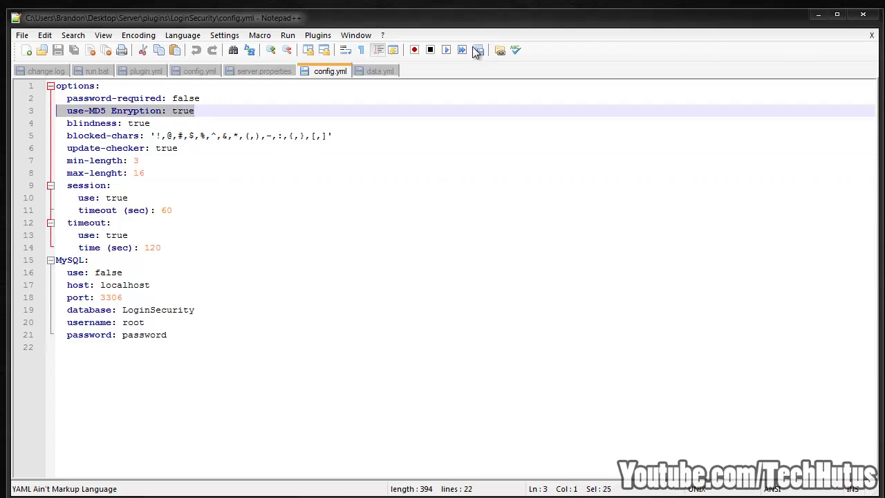
pyautogui.click(863, 14)
# Step: Reopen data.yml and highlight the stored password hash on line 5
pyautogui.doubleClick(349, 137)
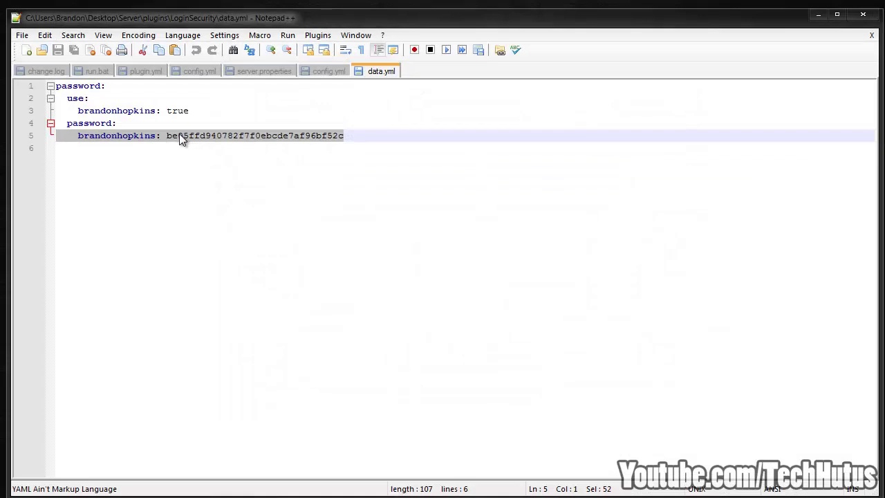
pyautogui.click(166, 136)
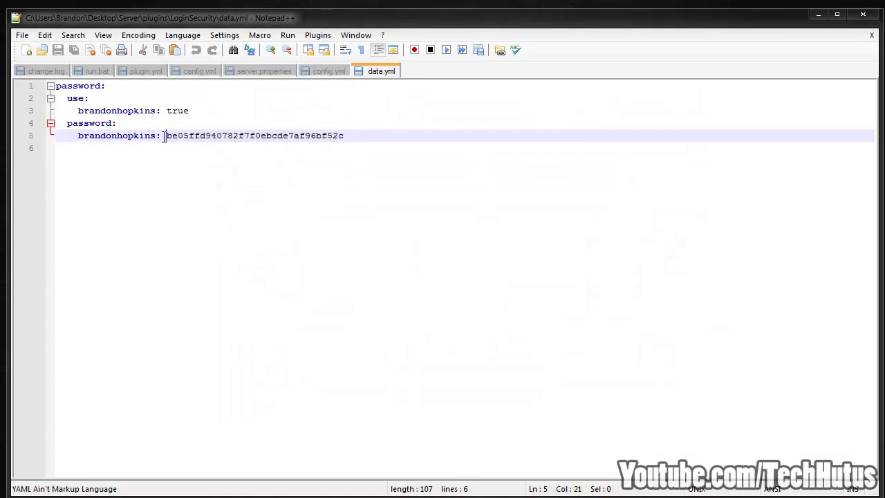
pyautogui.moveTo(167, 136); pyautogui.dragTo(377, 130)
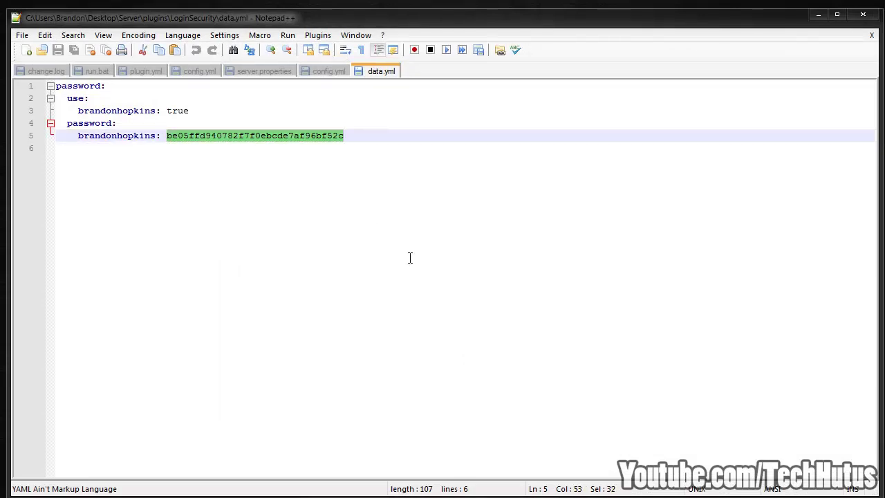
pyautogui.click(429, 227)
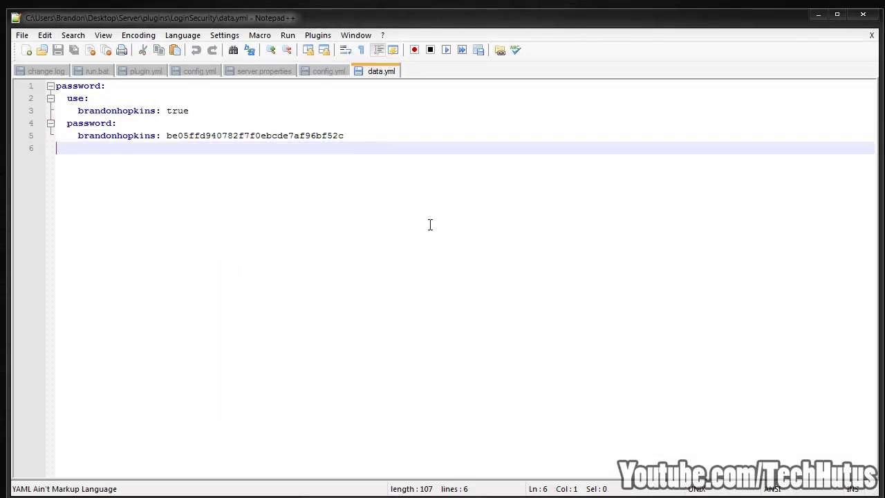
# Step: Close Notepad++ to return to the LoginSecurity folder showing config.yml and data.yml
pyautogui.click(863, 14)
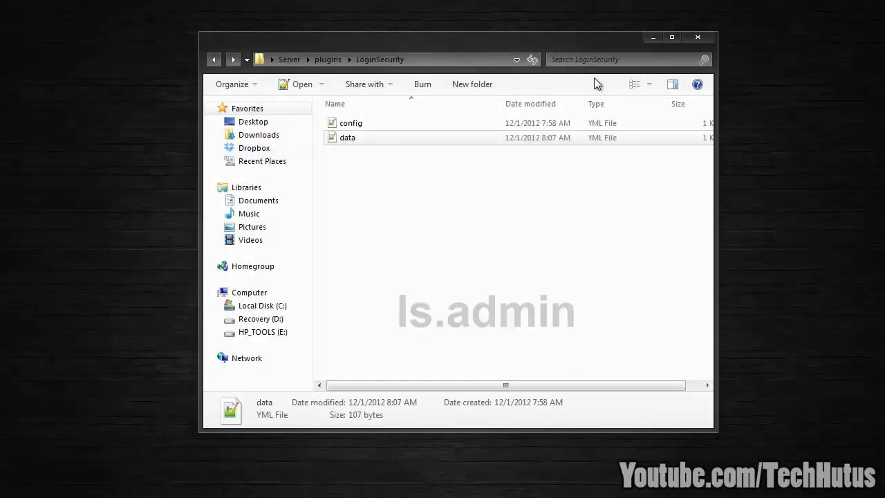